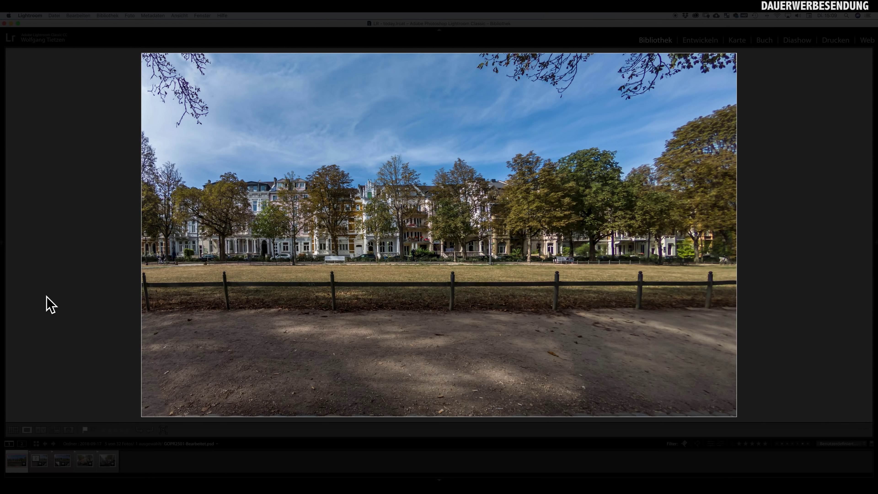
# Show the original fisheye GOPR2501.GPR in the Library, toggling Lights Out on and back off.
pyautogui.press('Right')
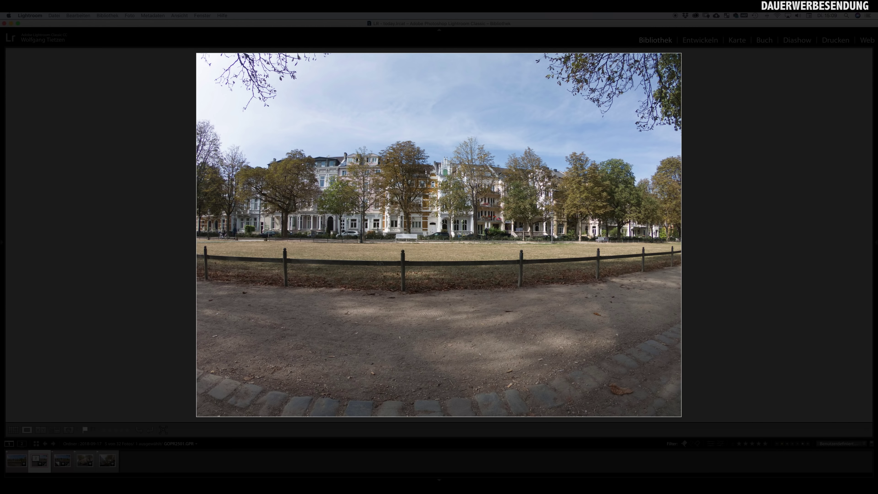
pyautogui.press('l')
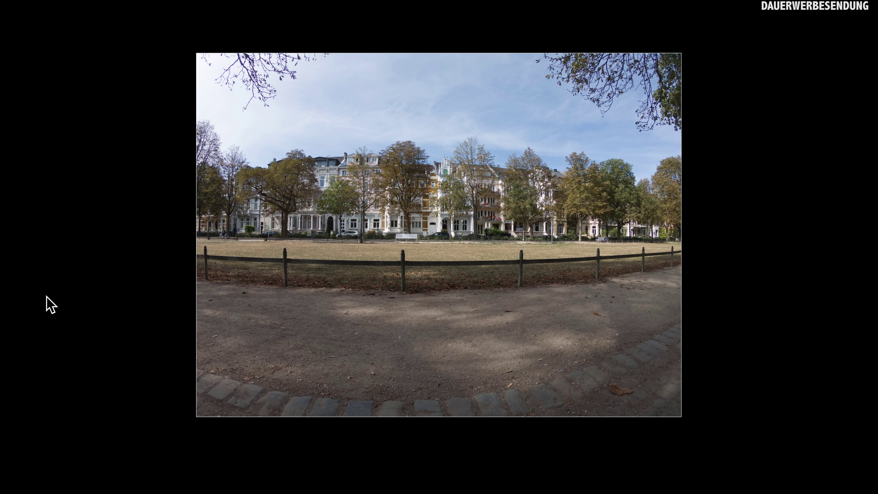
pyautogui.press('l')
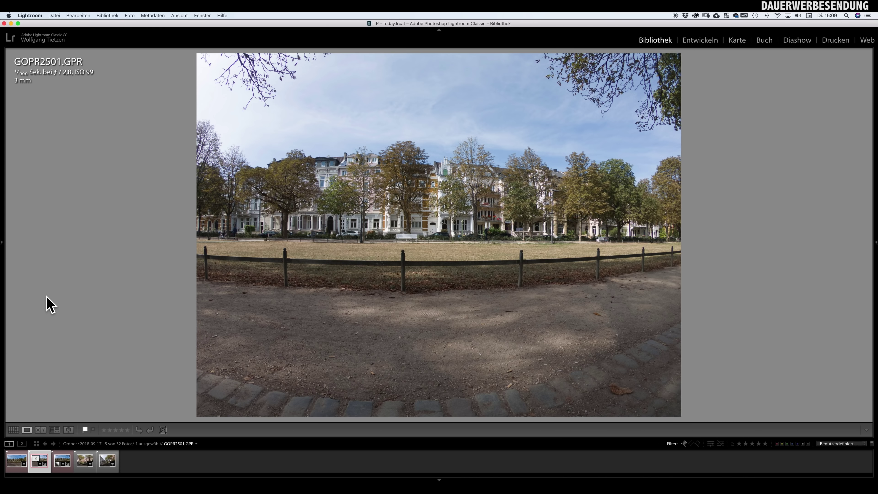
# Apply the '02 . entwickelt' snapshot in Develop and send the photo to Photoshop CC 2018.
pyautogui.click(701, 41)
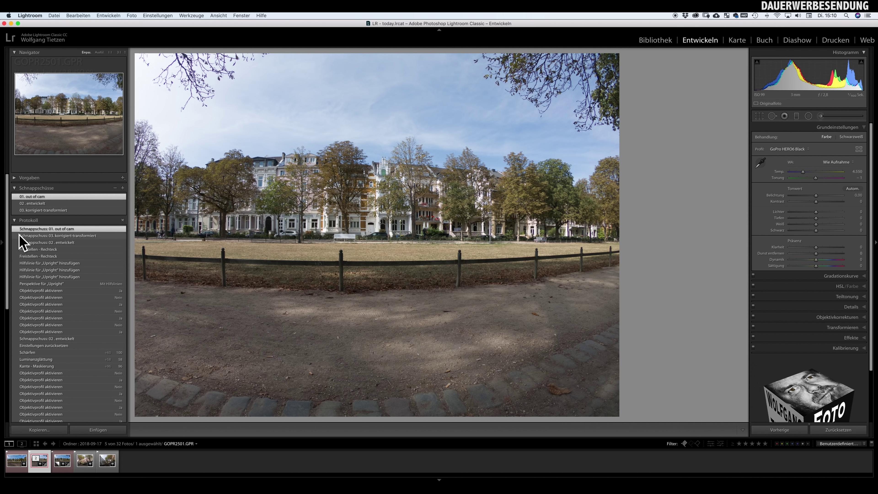
pyautogui.click(40, 204)
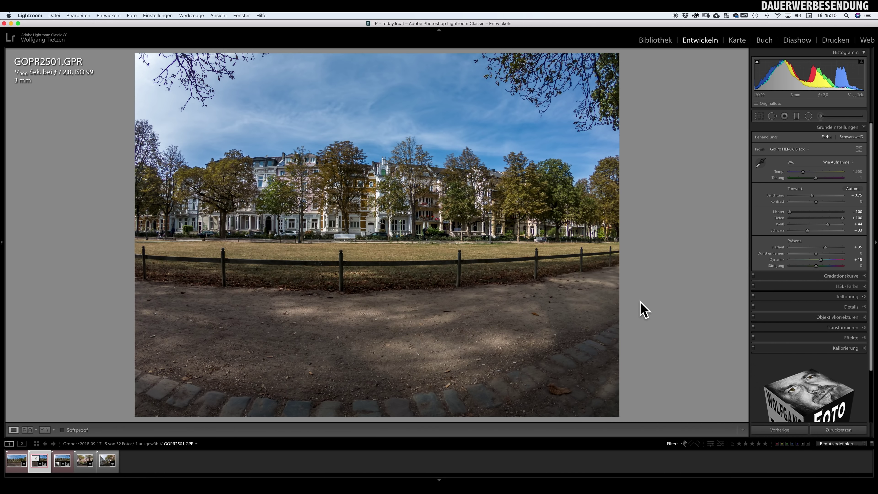
pyautogui.rightClick(491, 255)
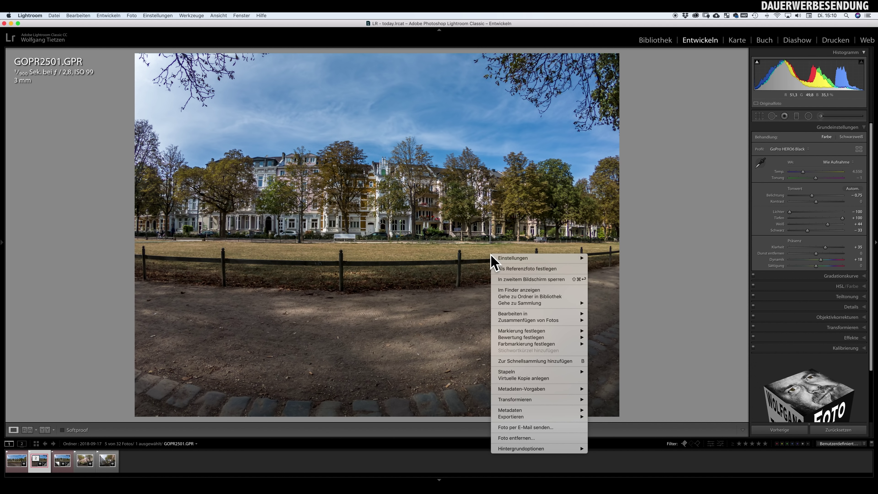
pyautogui.moveTo(522, 313)
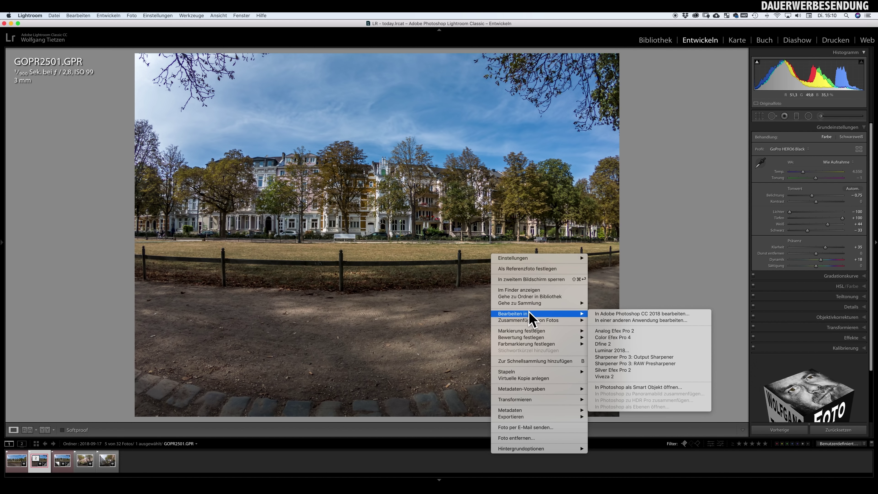
pyautogui.click(627, 314)
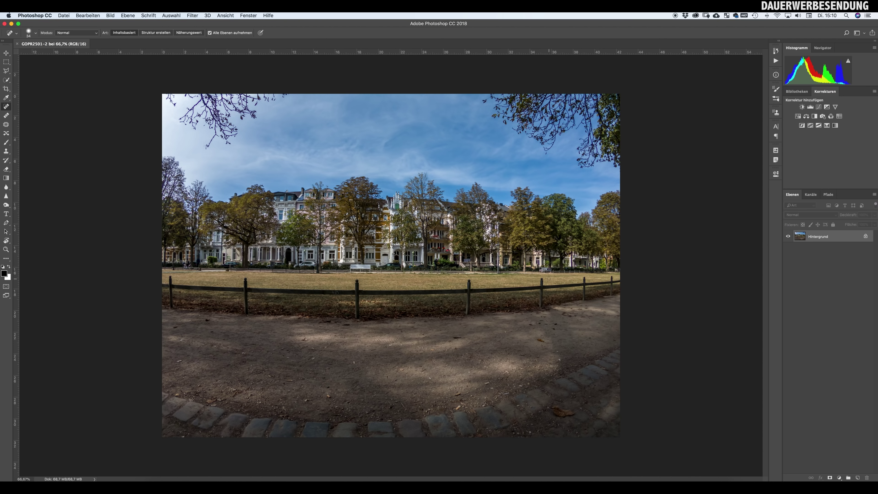
# Duplicate the background to layer Ebene 1 and hide the Hintergrund layer.
pyautogui.press('super+j')
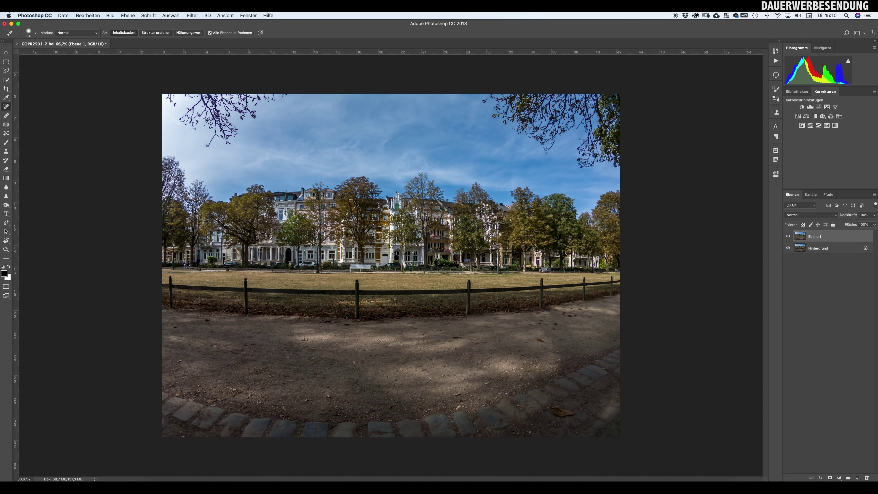
pyautogui.click(789, 248)
pyautogui.click(193, 16)
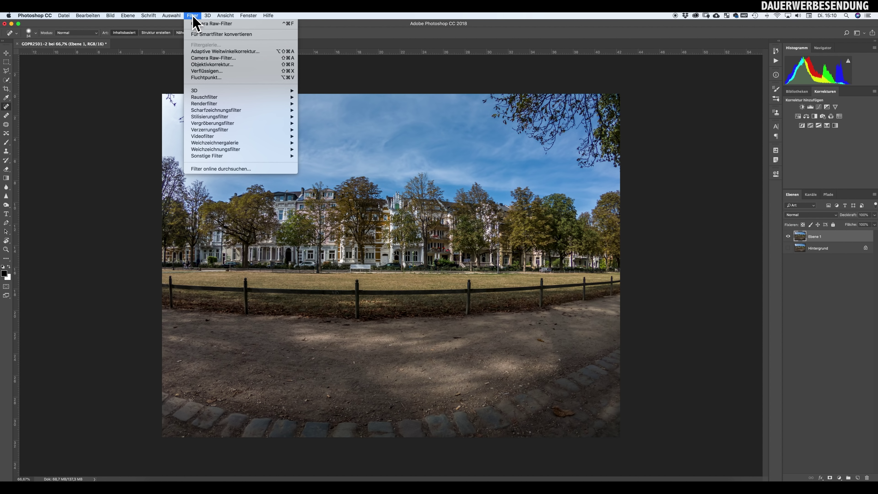
# In Adaptive Wide Angle, draw a constraint line along the park fence.
pyautogui.click(224, 49)
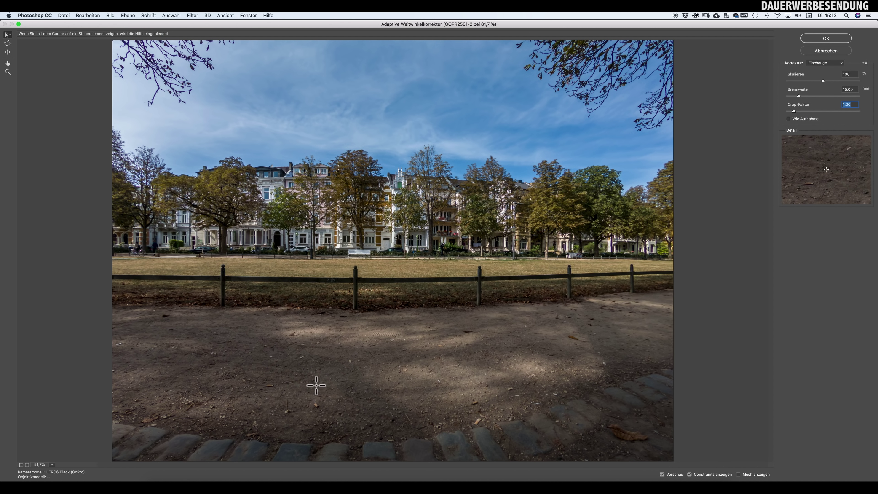
pyautogui.click(113, 276)
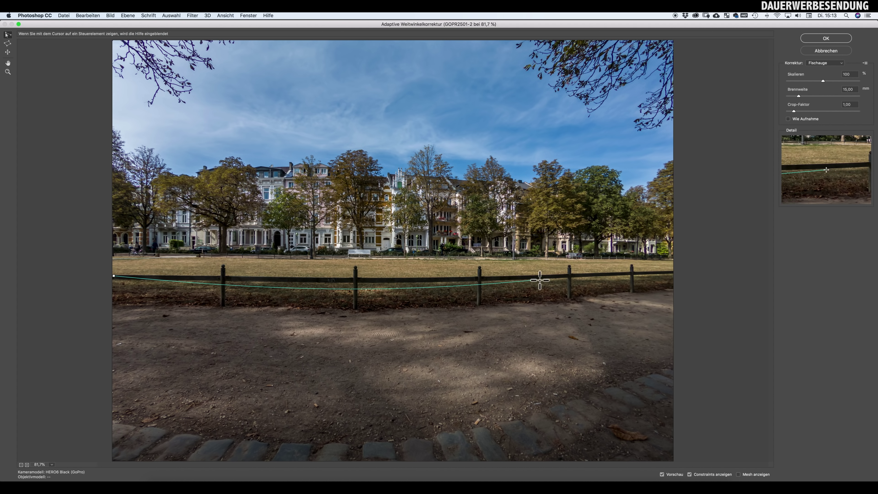
pyautogui.click(672, 273)
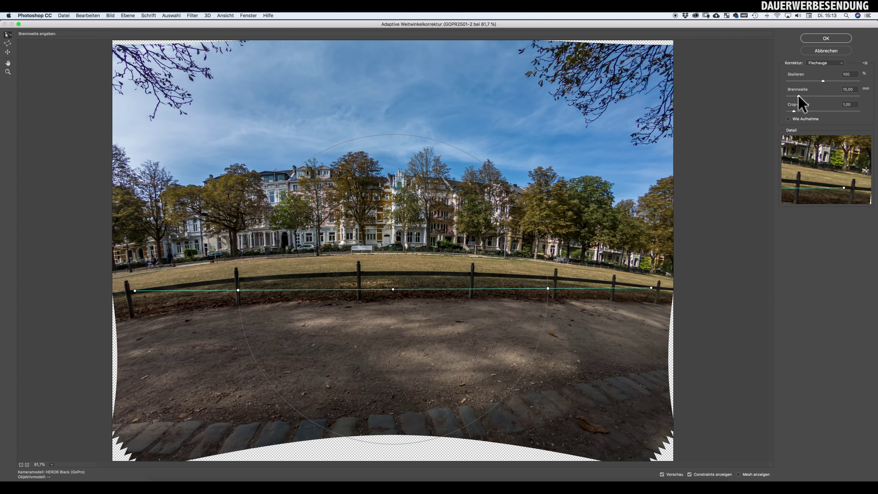
# Adjust the Brennweite focal length to about 20 mm.
pyautogui.moveTo(799, 96); pyautogui.dragTo(804, 96)
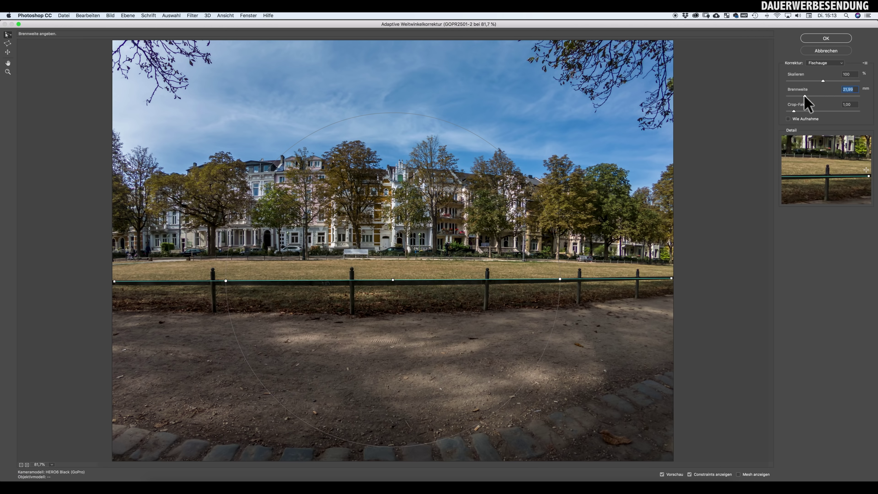
pyautogui.moveTo(804, 95); pyautogui.dragTo(806, 96)
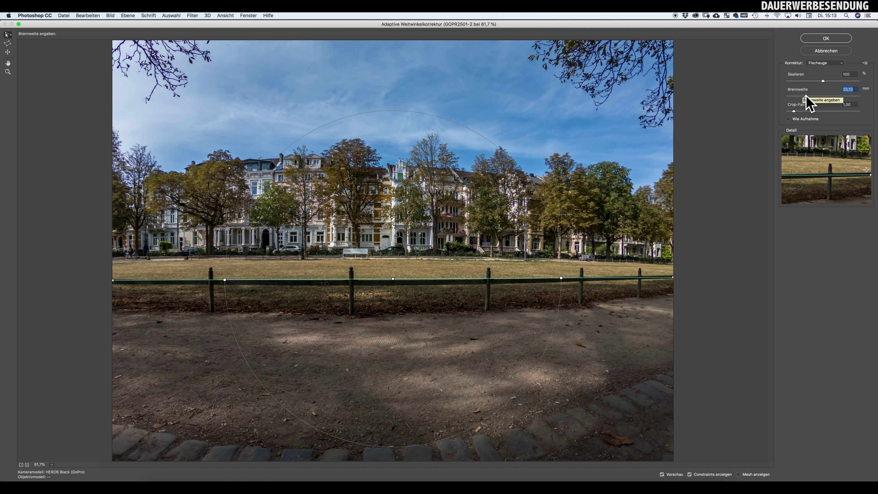
pyautogui.moveTo(806, 96); pyautogui.dragTo(804, 95)
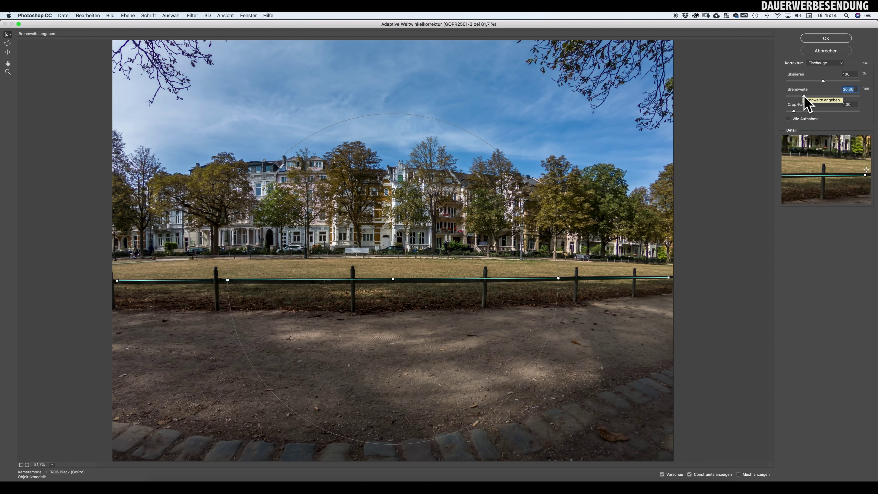
pyautogui.moveTo(804, 97); pyautogui.dragTo(803, 97)
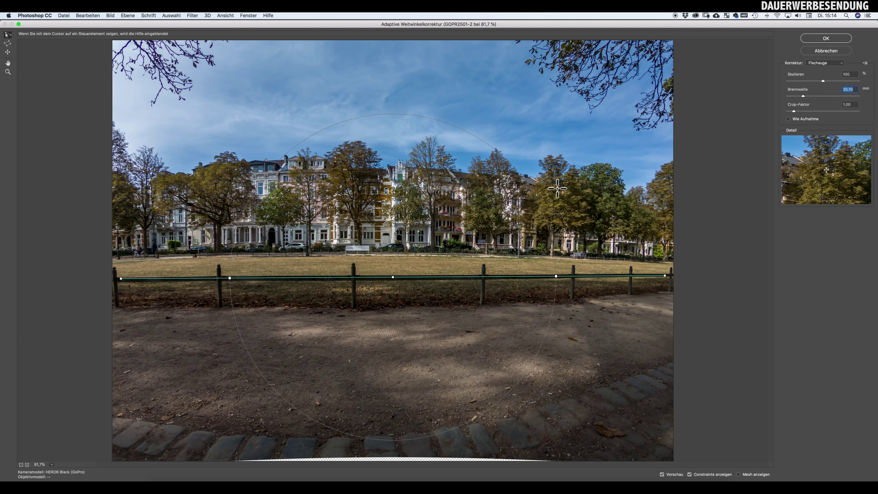
# Add a constraint along the cobblestone edge and begin one along the building row.
pyautogui.click(114, 418)
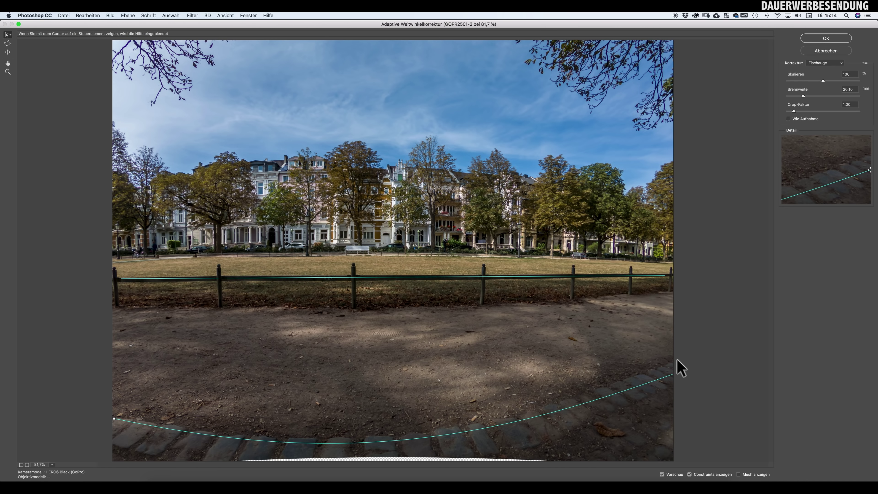
pyautogui.press('Escape')
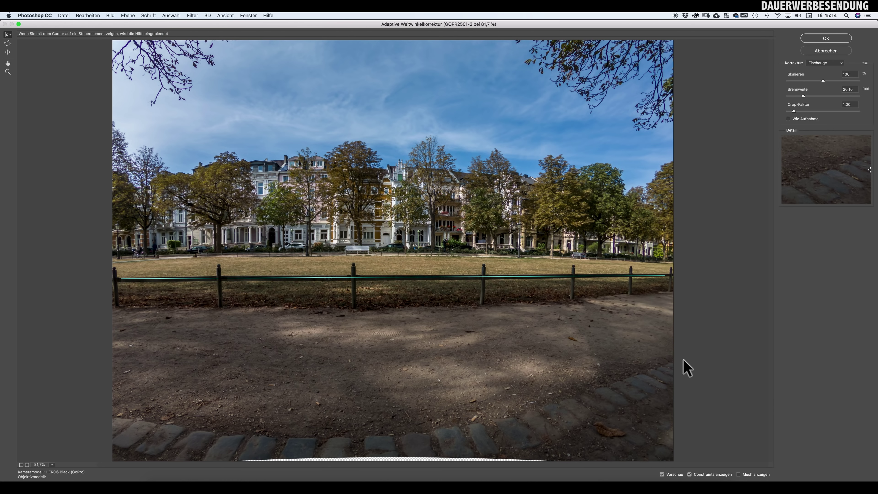
pyautogui.click(670, 366)
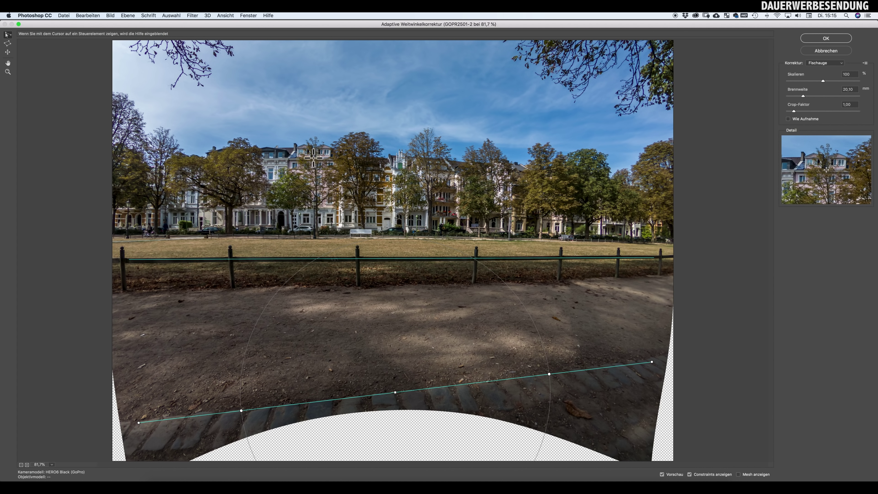
pyautogui.click(170, 162)
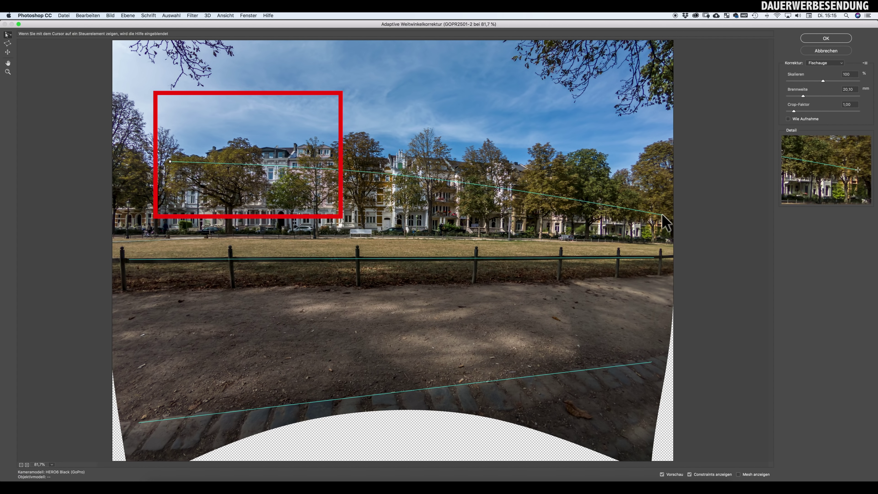
# Finish the building-row constraint, apply the wide-angle correction, and start the Camera Raw Filter.
pyautogui.click(665, 190)
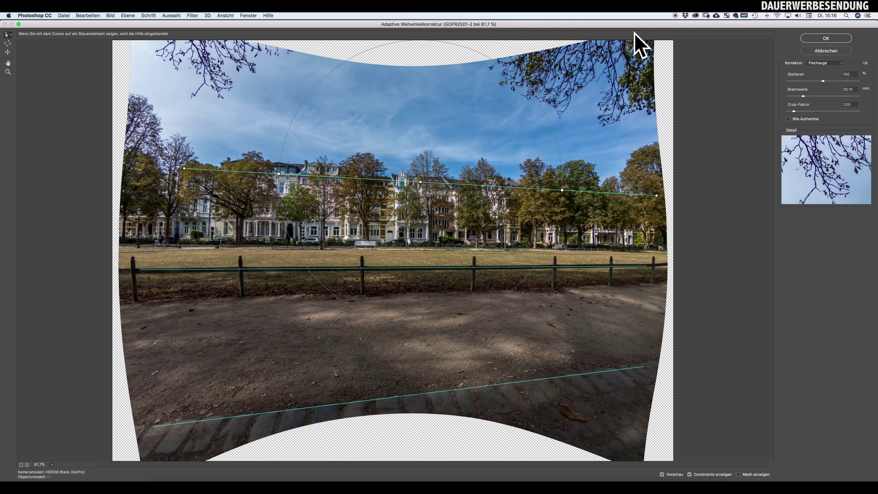
pyautogui.click(827, 38)
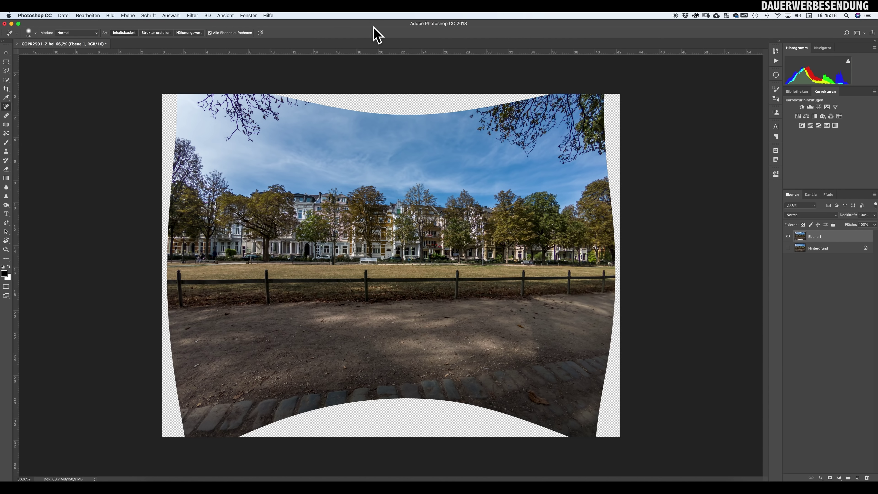
pyautogui.click(192, 15)
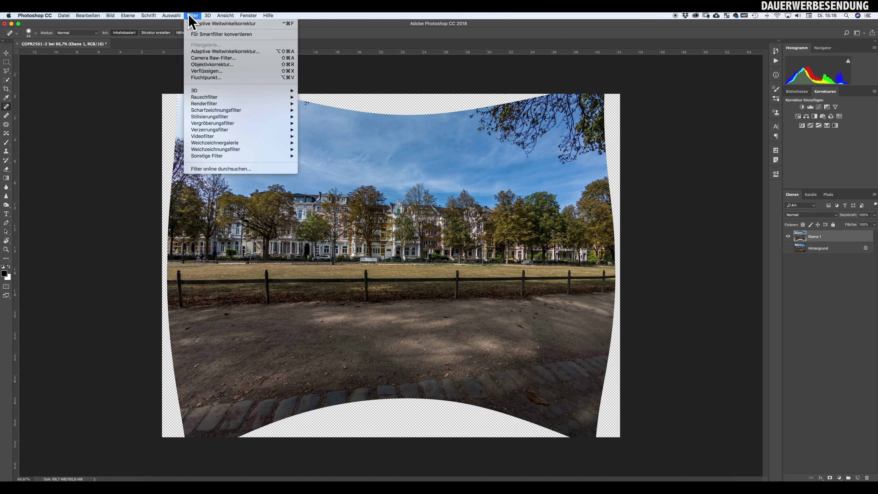
pyautogui.click(217, 58)
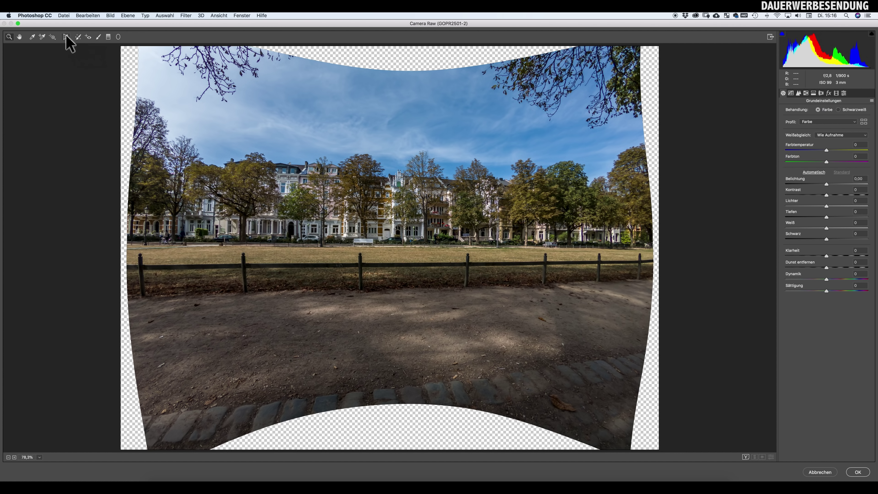
# Apply Guided Upright with two vertical guides plus fence and cobblestone horizontal guides.
pyautogui.click(65, 37)
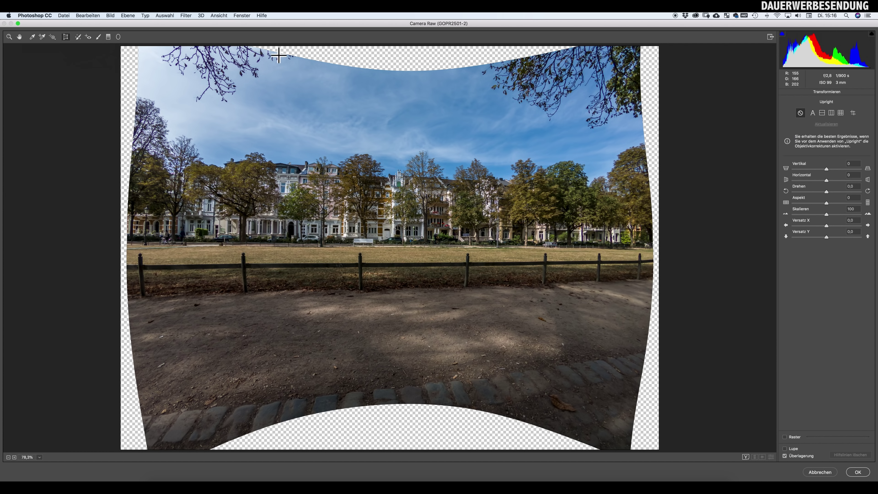
pyautogui.click(853, 112)
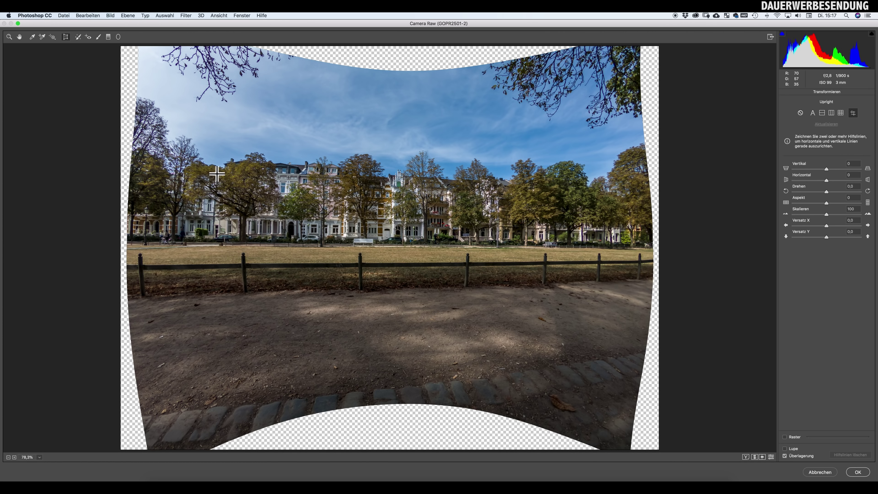
pyautogui.moveTo(218, 174); pyautogui.dragTo(213, 252)
pyautogui.moveTo(584, 243); pyautogui.dragTo(580, 121)
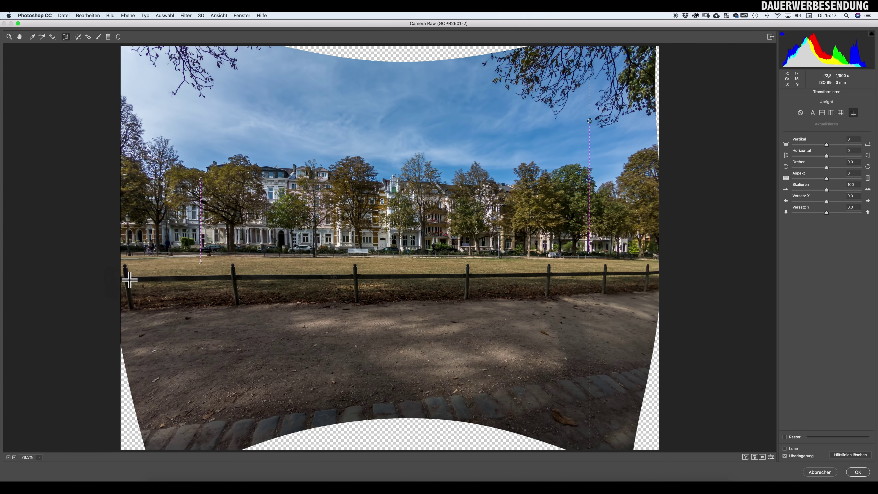
pyautogui.moveTo(127, 279)
pyautogui.mouseDown()
pyautogui.moveTo(760, 271)
pyautogui.moveTo(764, 279)
pyautogui.mouseUp()
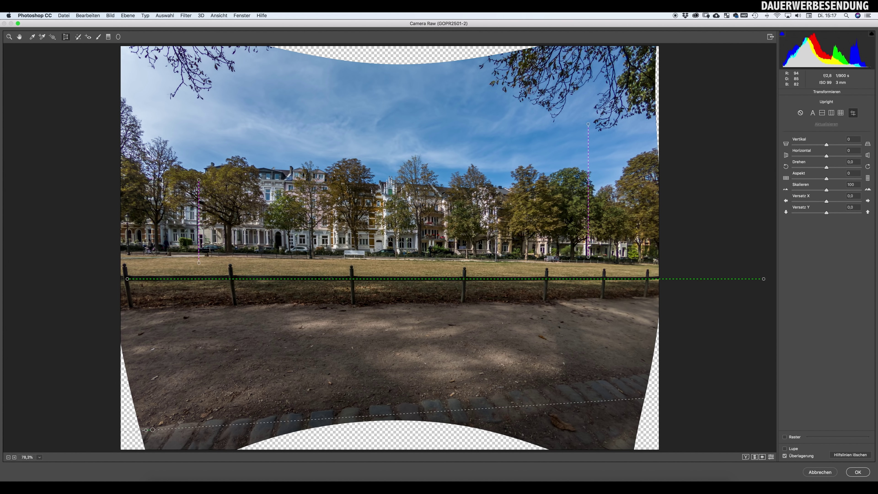
pyautogui.moveTo(145, 430); pyautogui.dragTo(777, 360)
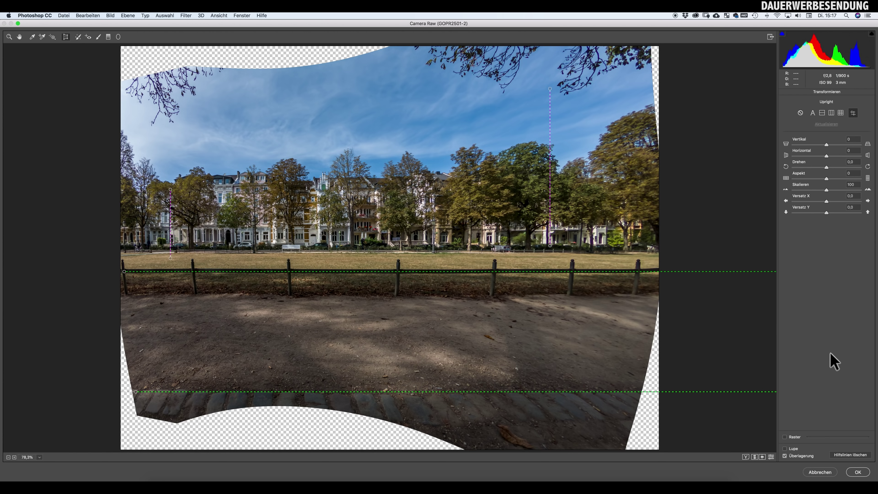
pyautogui.click(857, 471)
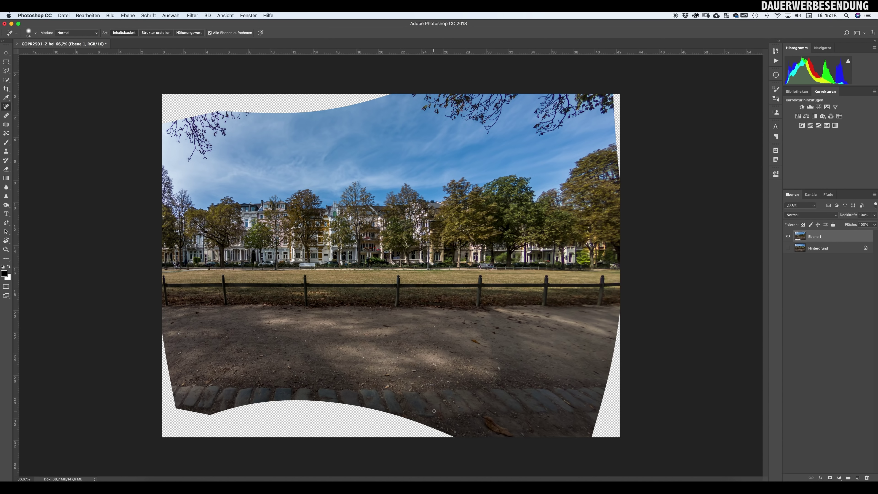
# Duplicate the straightened Ebene 1 as Ebene 1 Kopie.
pyautogui.press('super+j')
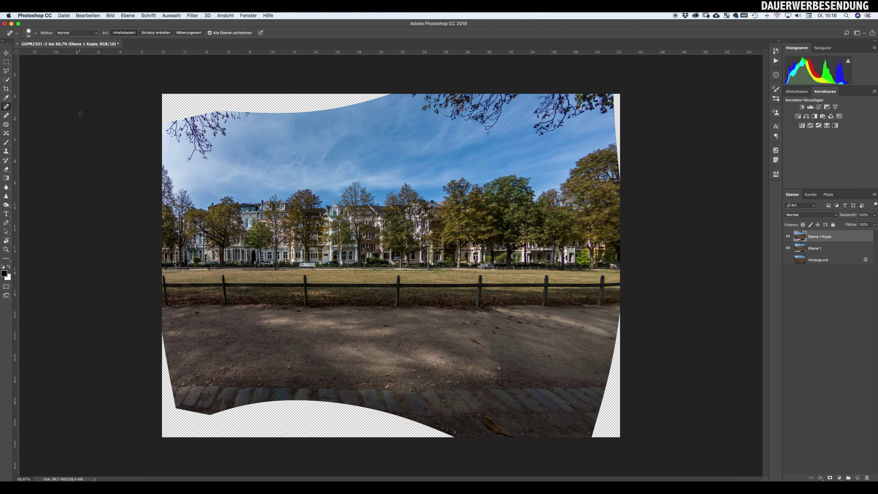
# Content-aware fill the top-right transparent gap using a Polygonal Lasso selection.
pyautogui.click(7, 71)
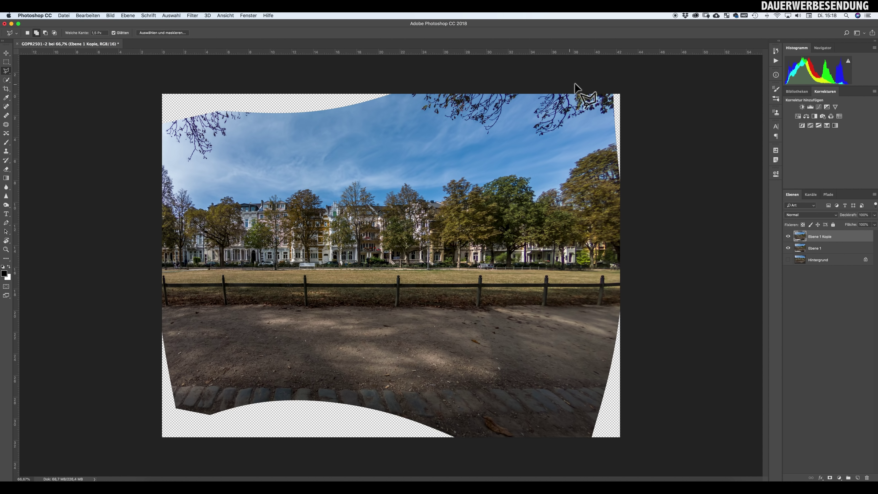
pyautogui.click(606, 86)
pyautogui.click(620, 200)
pyautogui.click(635, 196)
pyautogui.doubleClick(641, 74)
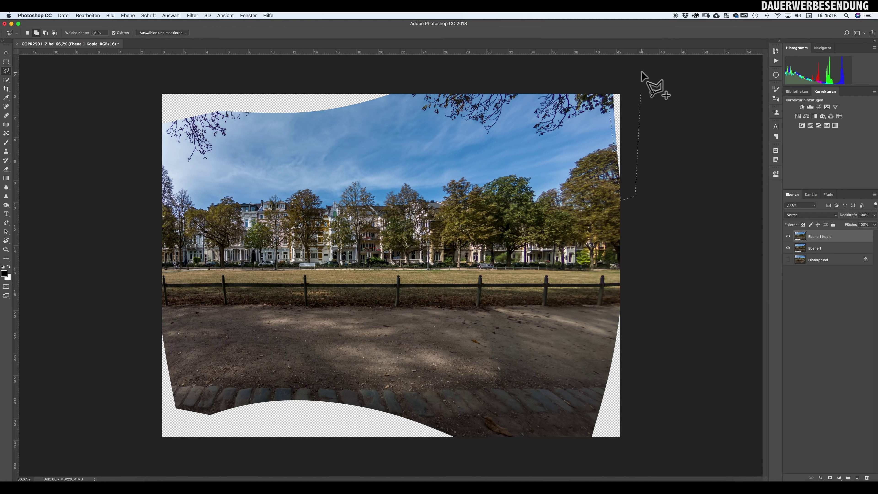
pyautogui.hotkey('shift', 'BackSpace')
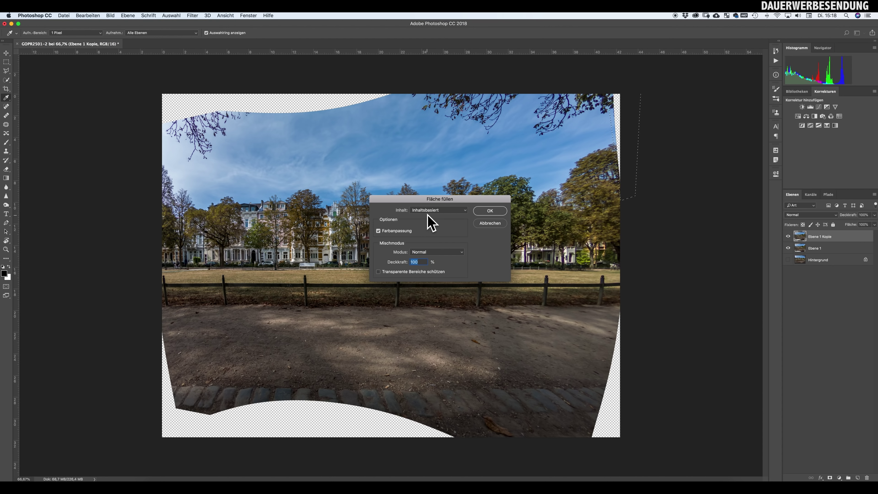
pyautogui.click(490, 211)
pyautogui.press('l')
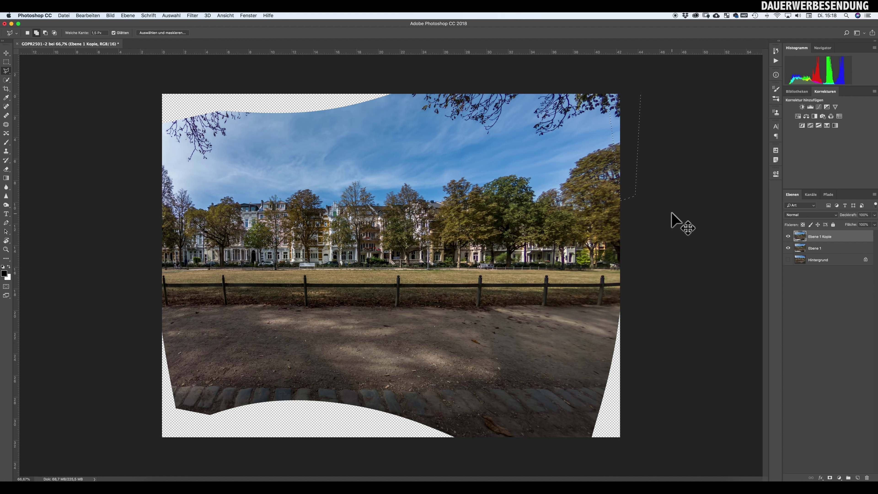
pyautogui.hotkey('ctrl', 'd')
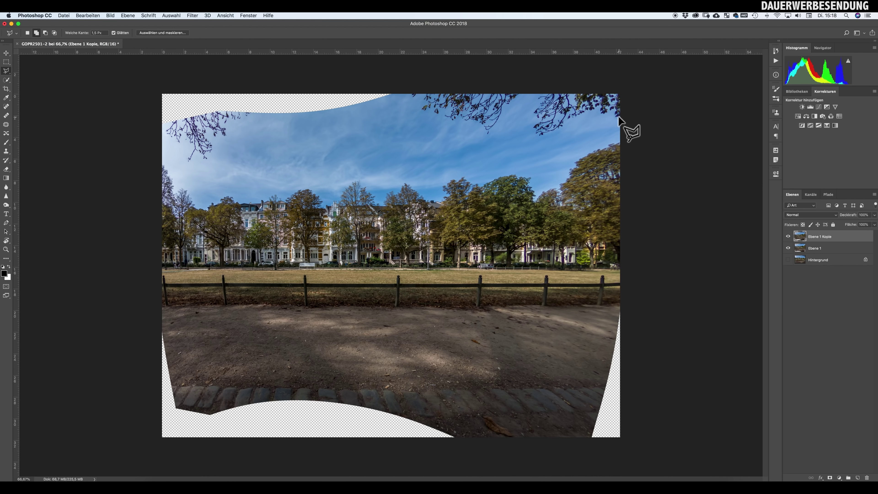
# Content-aware fill the small transparent gap on the lower right edge.
pyautogui.click(624, 301)
pyautogui.click(614, 303)
pyautogui.doubleClick(633, 302)
pyautogui.hotkey('shift', 'BackSpace')
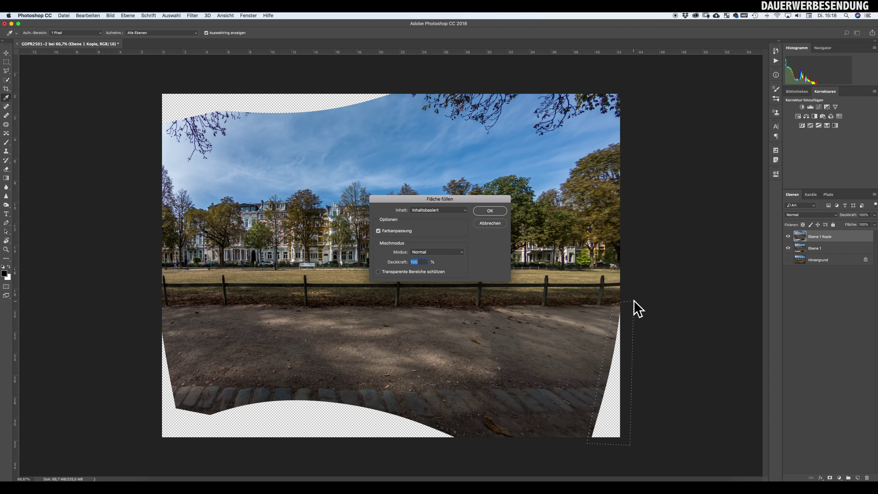
pyautogui.press('Return')
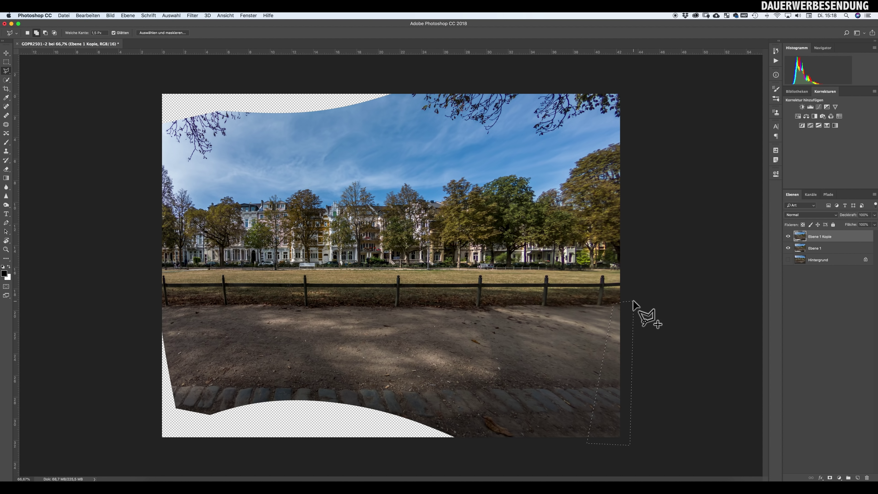
pyautogui.hotkey('ctrl', 'd')
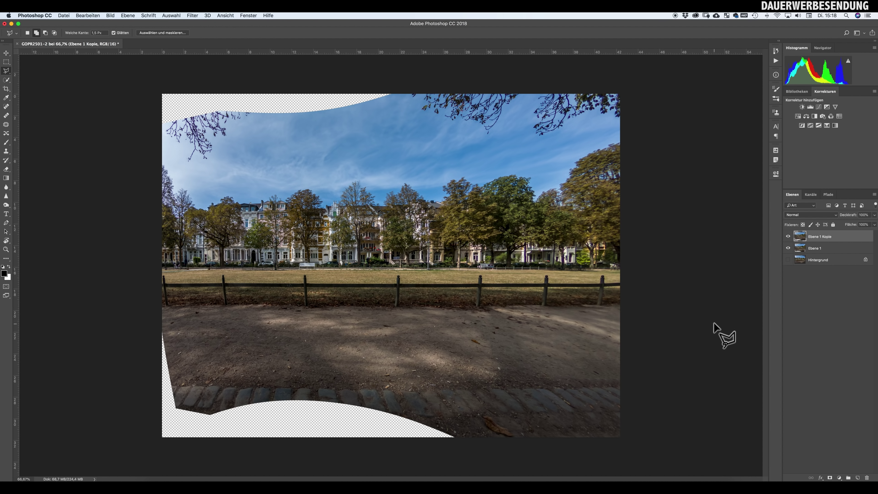
# Content-aware fill the transparent strip along the left edge.
pyautogui.click(154, 320)
pyautogui.click(179, 409)
pyautogui.doubleClick(142, 406)
pyautogui.hotkey('shift', 'BackSpace')
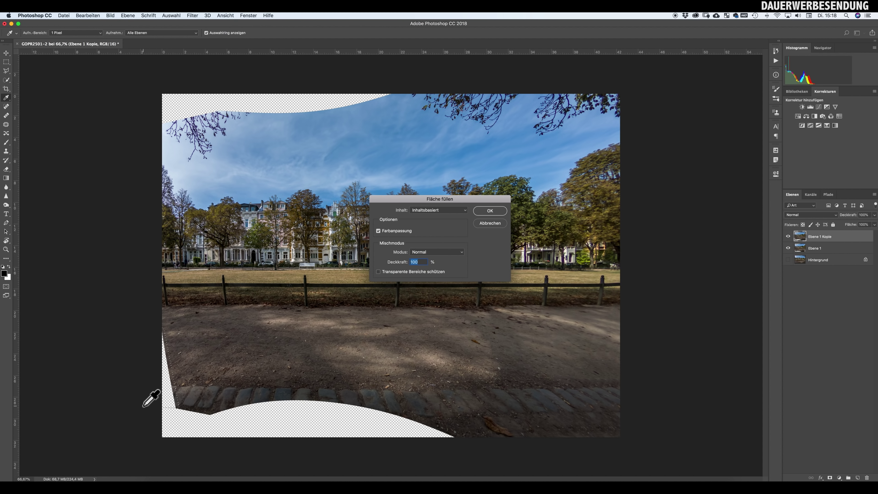
pyautogui.press('Return')
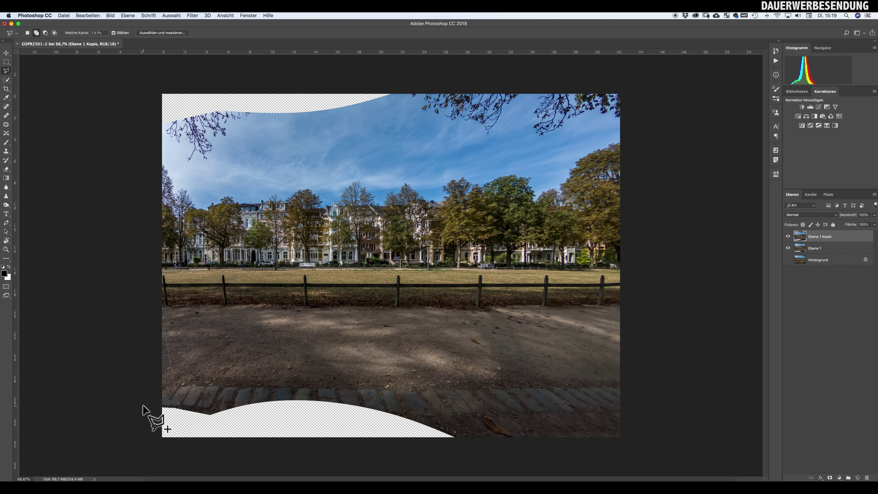
pyautogui.press('super+d')
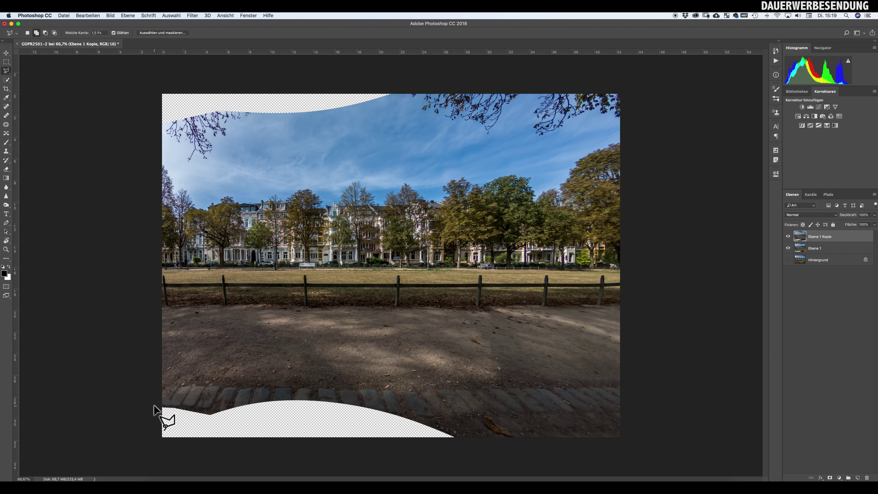
# Content-aware fill the curved transparent gap along the bottom with cobblestones.
pyautogui.click(157, 405)
pyautogui.click(204, 407)
pyautogui.click(307, 396)
pyautogui.click(432, 422)
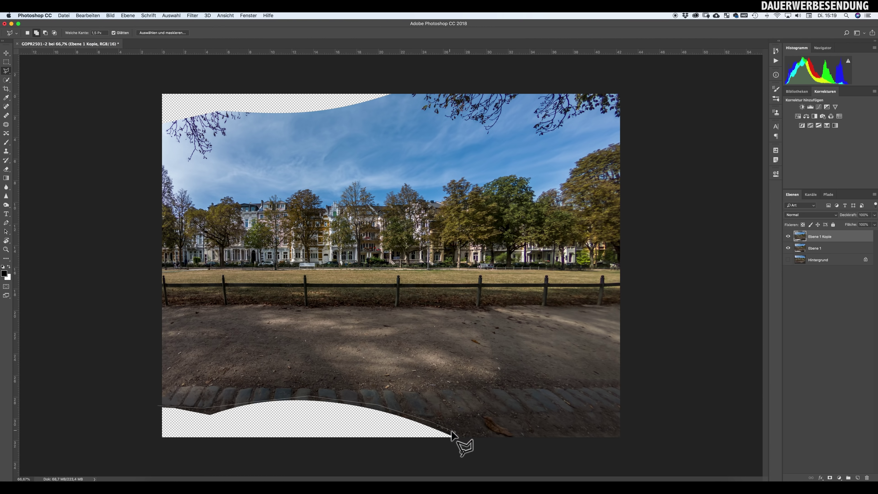
pyautogui.click(457, 434)
pyautogui.click(469, 450)
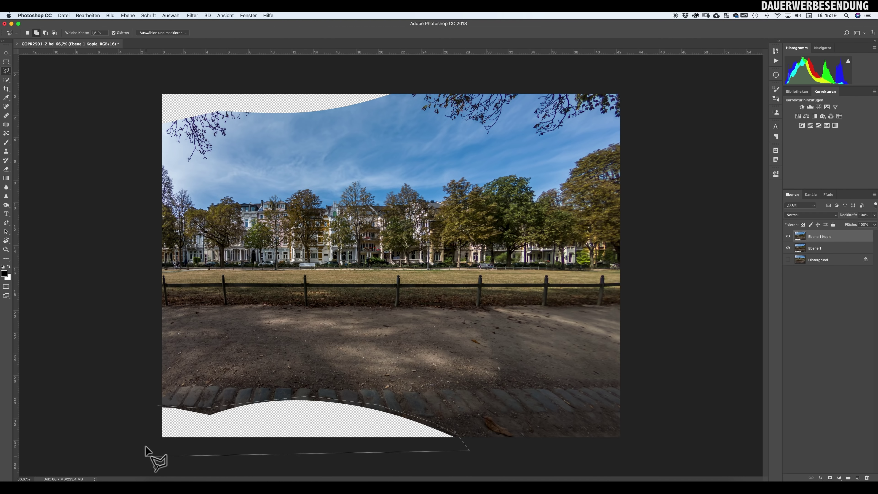
pyautogui.click(147, 456)
pyautogui.doubleClick(143, 418)
pyautogui.hotkey('shift', 'BackSpace')
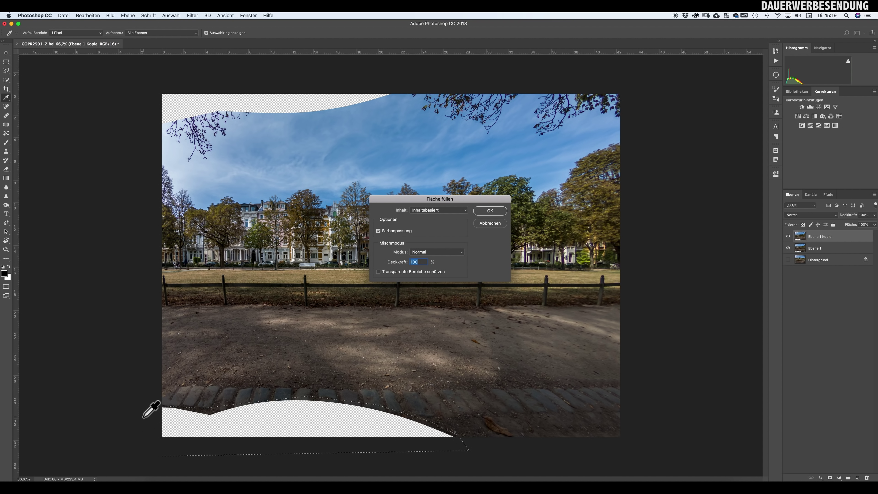
pyautogui.press('Return')
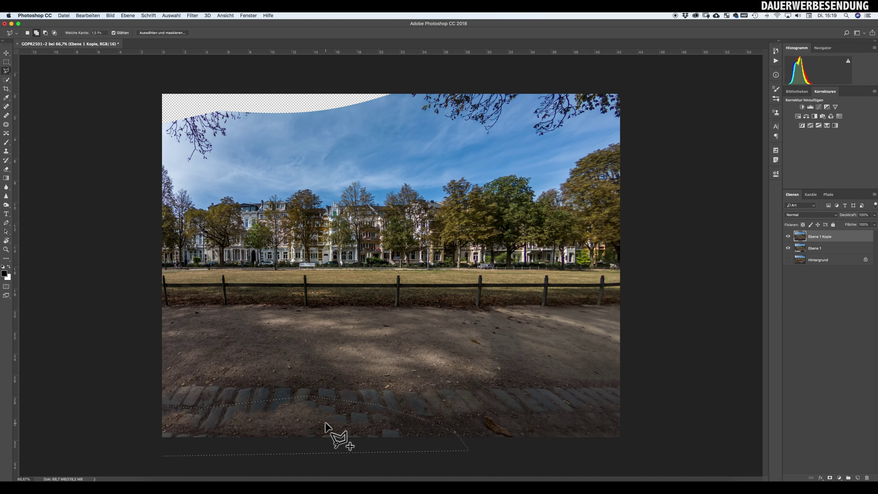
# Select the curved top-left sky gap, content-aware fill it, and deselect.
pyautogui.hotkey('ctrl', 'd')
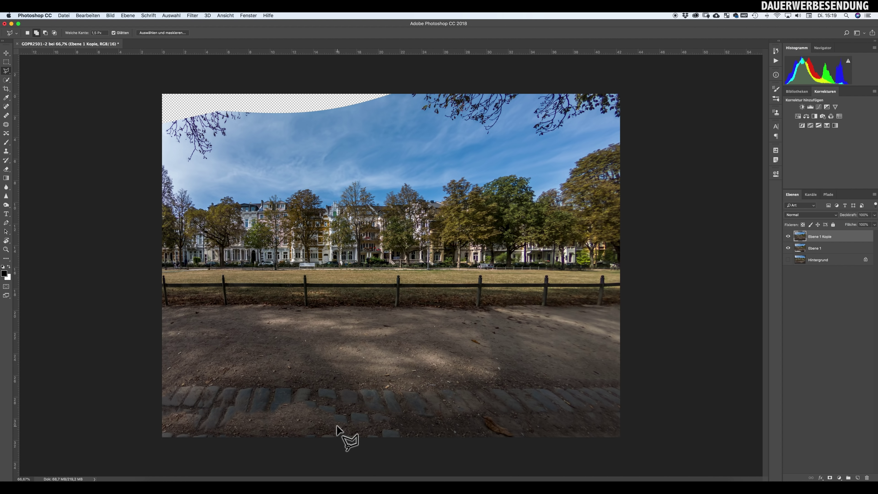
pyautogui.click(160, 127)
pyautogui.click(268, 117)
pyautogui.click(378, 104)
pyautogui.click(411, 92)
pyautogui.click(157, 127)
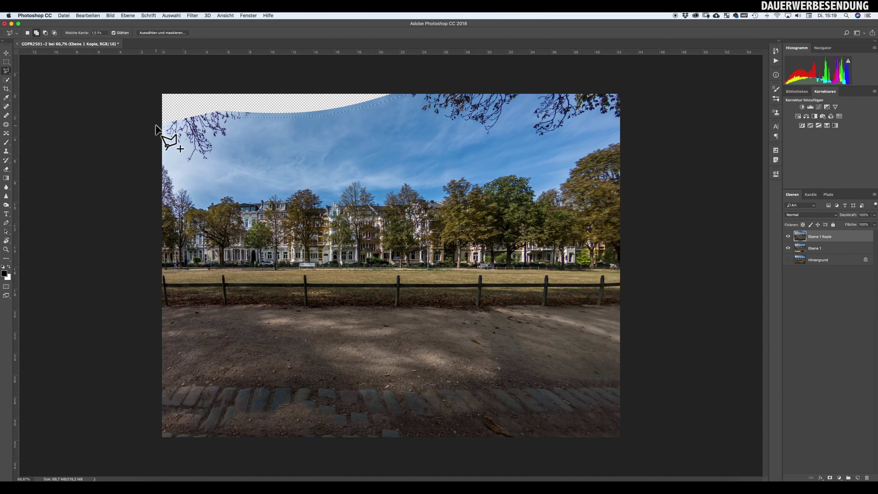
pyautogui.hotkey('shift', 'BackSpace')
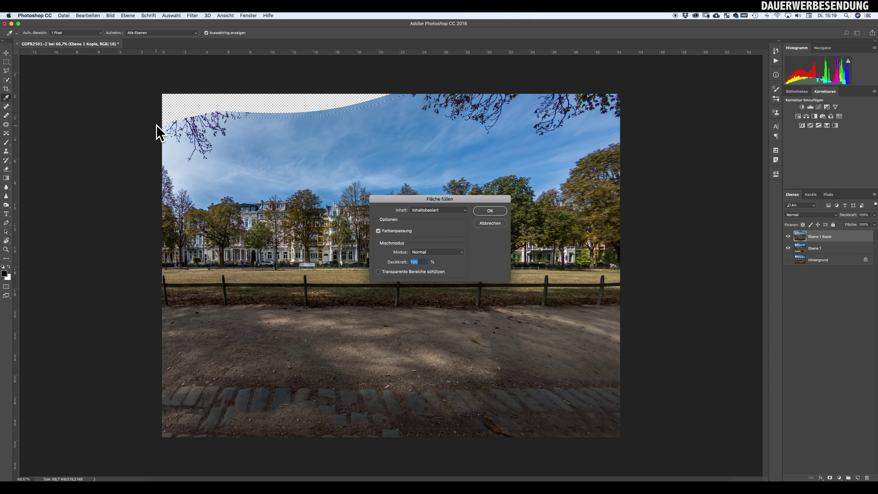
pyautogui.press('Return')
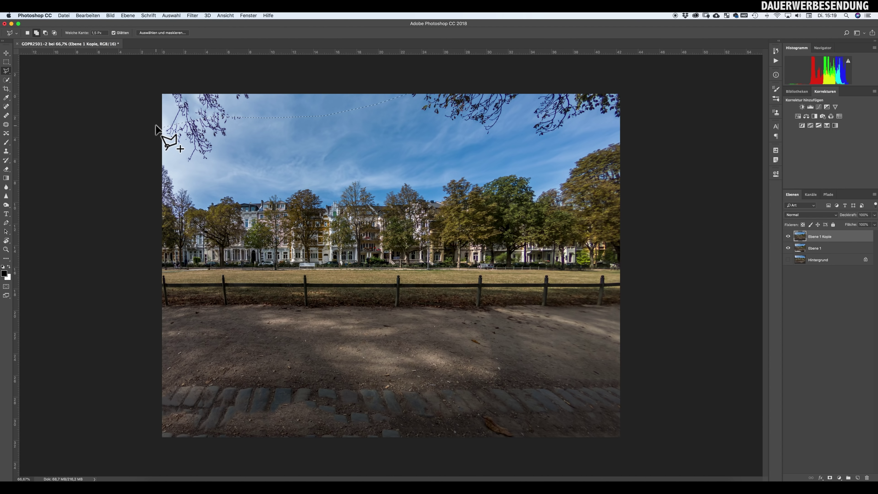
pyautogui.hotkey('ctrl', 'd')
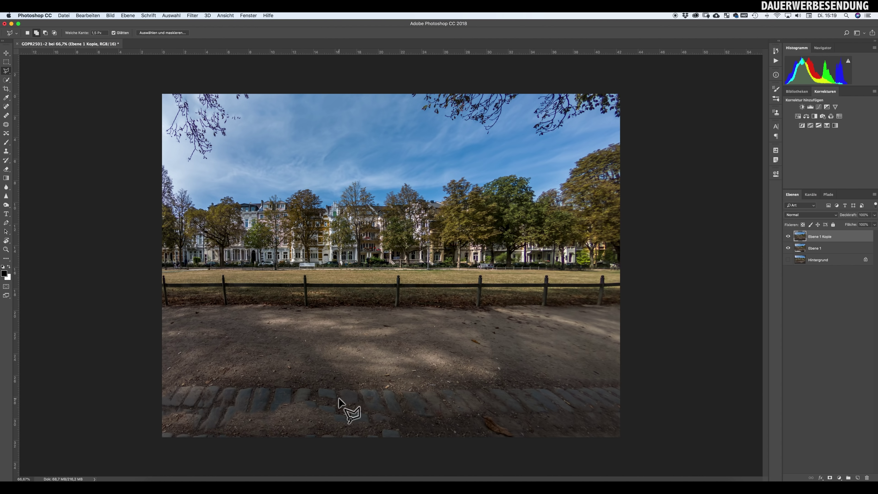
# Crop the top and bottom edges so the frame ends at the gravel path, dropping the cobblestones.
pyautogui.click(5, 90)
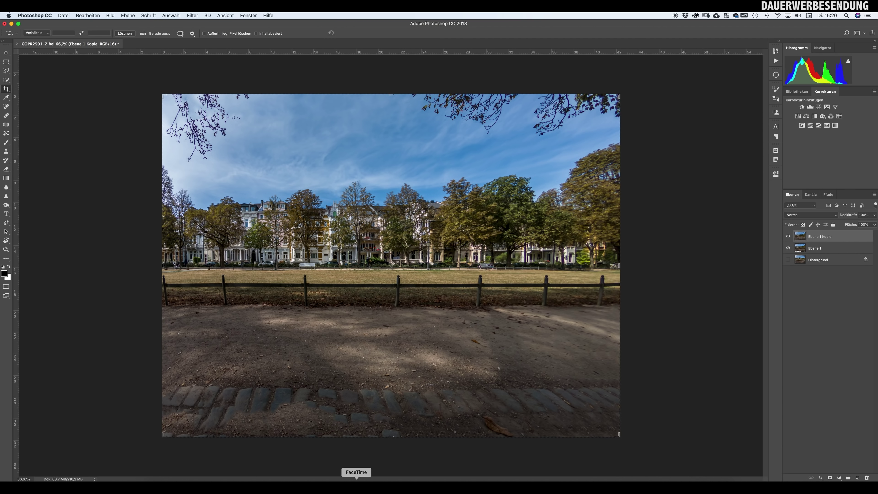
pyautogui.moveTo(392, 438); pyautogui.dragTo(392, 419)
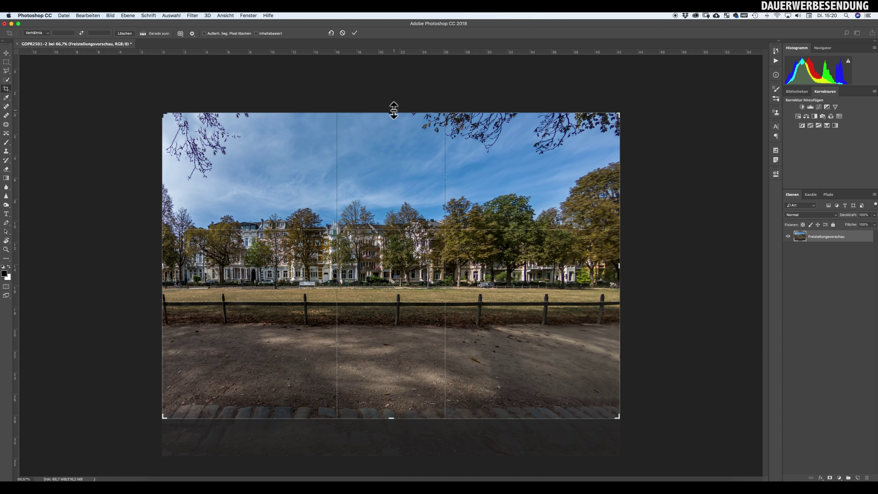
pyautogui.moveTo(392, 113)
pyautogui.mouseDown()
pyautogui.moveTo(392, 121)
pyautogui.moveTo(392, 110)
pyautogui.mouseUp()
pyautogui.moveTo(391, 419); pyautogui.dragTo(390, 404)
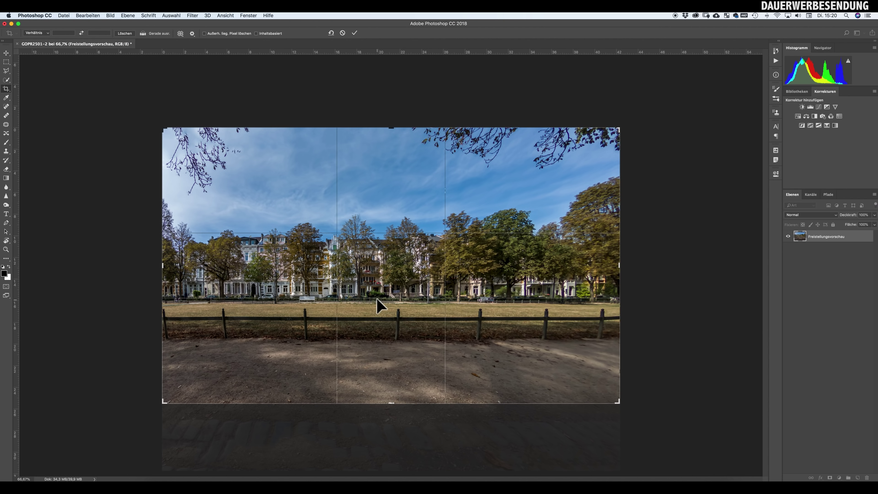
pyautogui.press('Return')
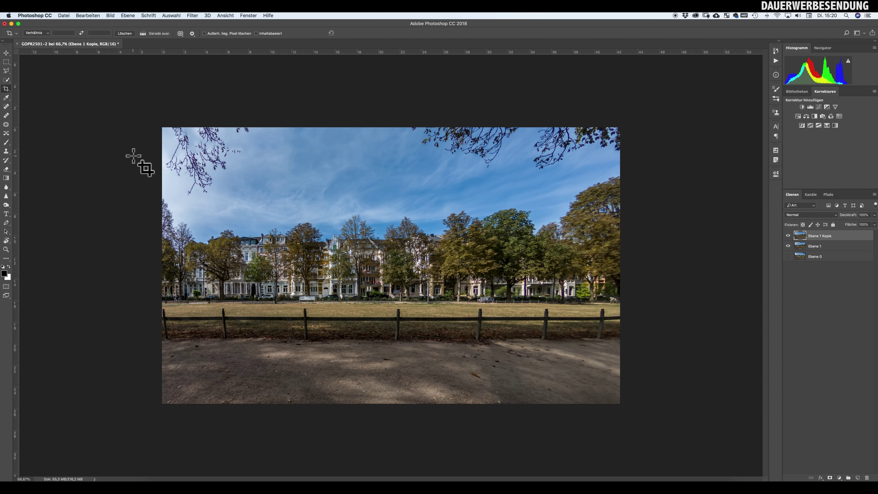
# Spot-heal the branches, streak and specks in the sky, then switch to Lightroom Classic.
pyautogui.click(7, 107)
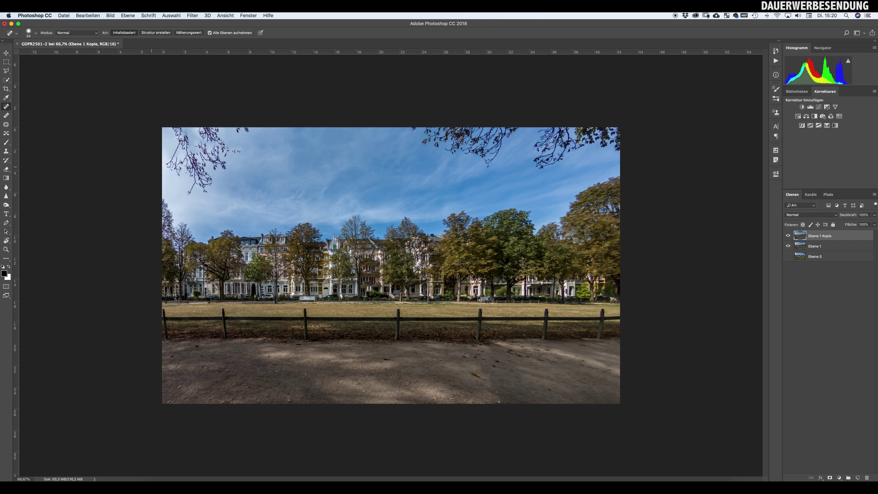
pyautogui.moveTo(200, 143)
pyautogui.mouseDown()
pyautogui.moveTo(196, 153)
pyautogui.moveTo(224, 151)
pyautogui.moveTo(222, 164)
pyautogui.moveTo(208, 151)
pyautogui.moveTo(233, 152)
pyautogui.mouseUp()
pyautogui.click(225, 169)
pyautogui.click(213, 152)
pyautogui.moveTo(231, 148)
pyautogui.mouseDown()
pyautogui.moveTo(192, 147)
pyautogui.moveTo(203, 164)
pyautogui.moveTo(202, 150)
pyautogui.mouseUp()
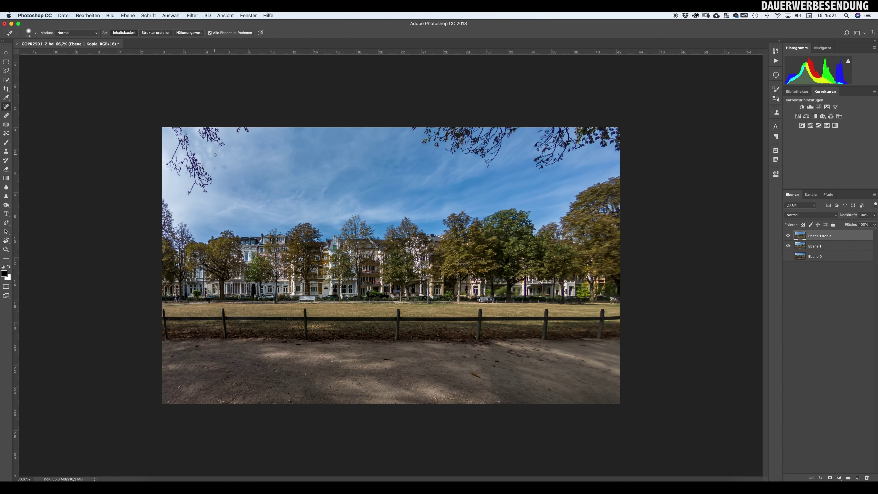
pyautogui.click(201, 155)
pyautogui.press('super+plus')
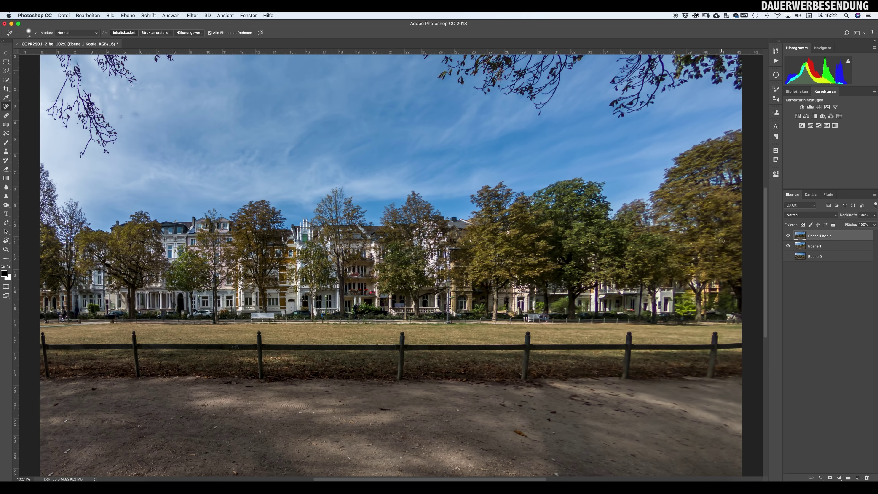
pyautogui.press('super+Tab')
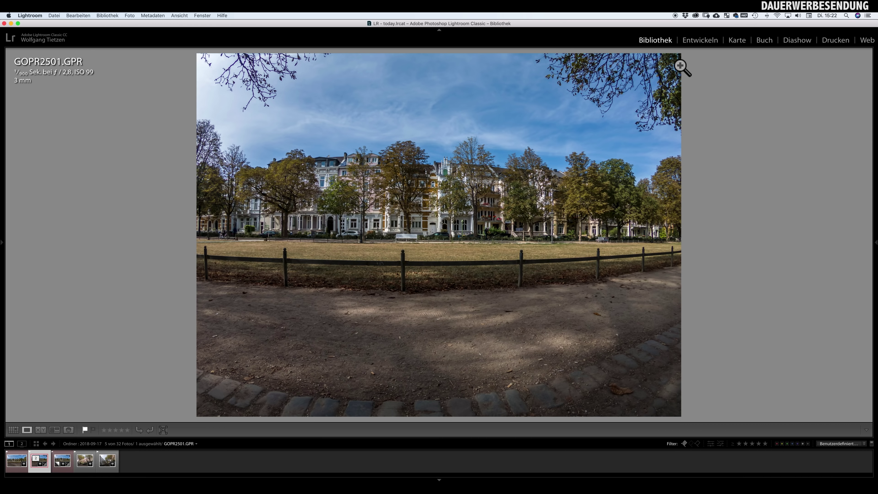
# Enable Profile Corrections for GOPR2501.GPR in Develop, toggling it off and on to compare.
pyautogui.click(701, 40)
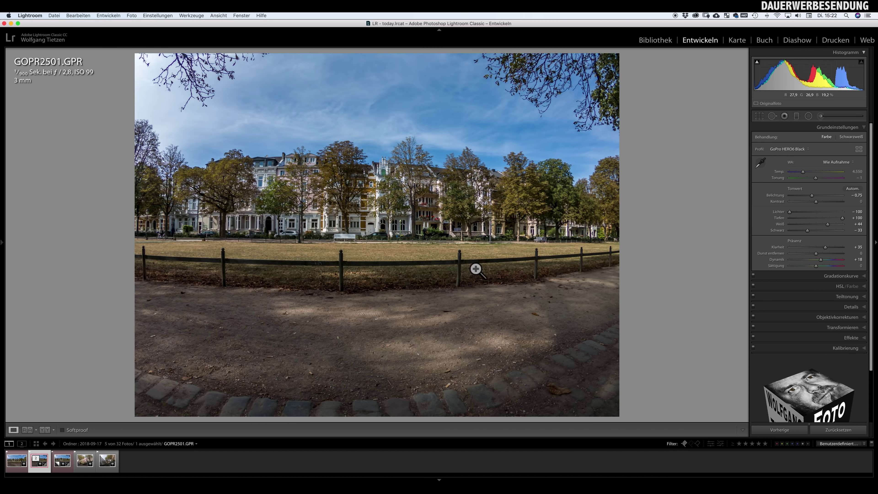
pyautogui.click(847, 317)
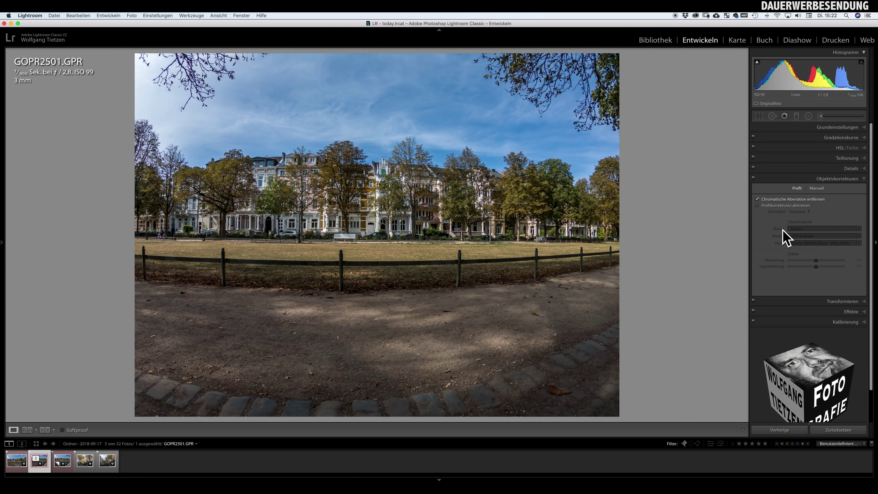
pyautogui.click(757, 205)
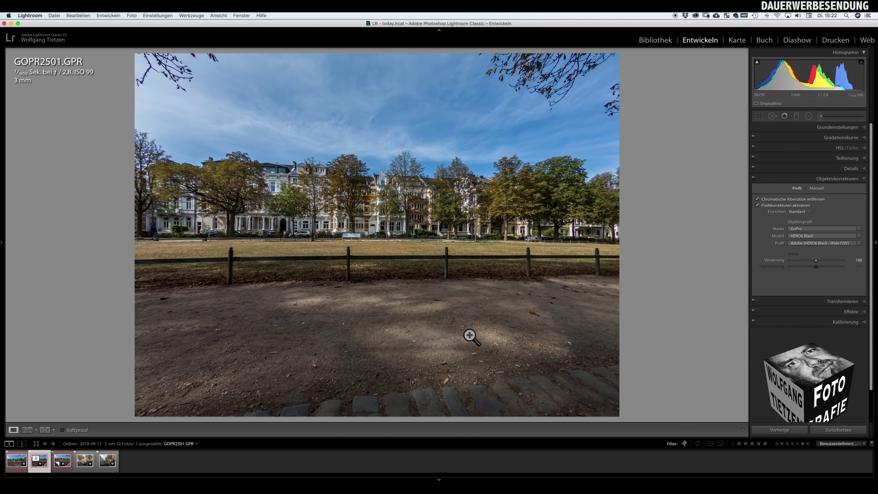
pyautogui.click(757, 205)
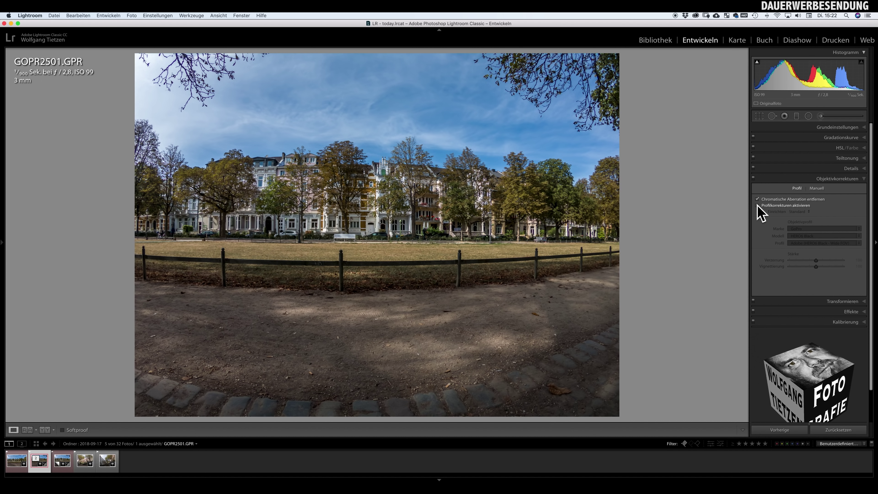
pyautogui.click(757, 206)
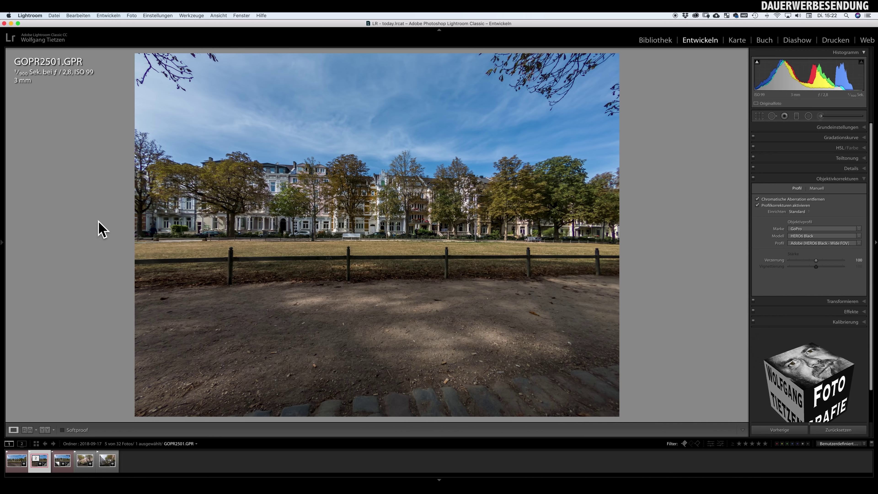
# Alternate between GOPR2501-Bearbeitet.psd and the lens-corrected GPR, ending on the edited PSD.
pyautogui.press('Left')
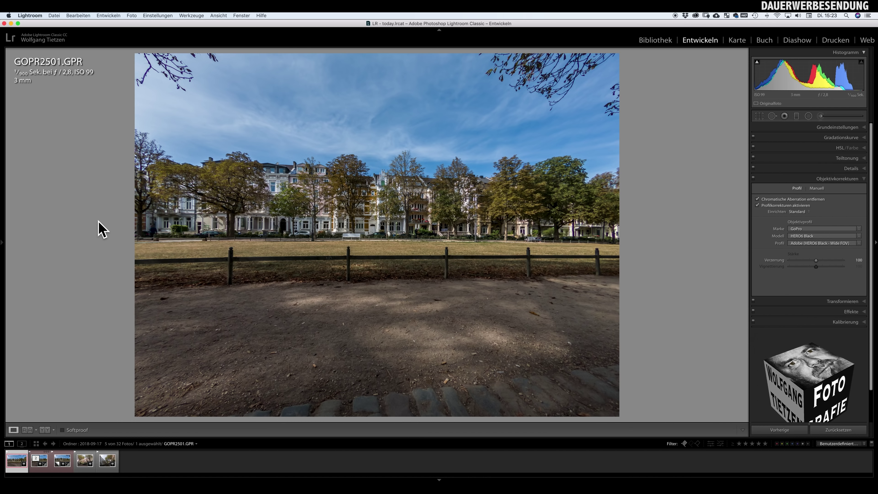
pyautogui.press('Right')
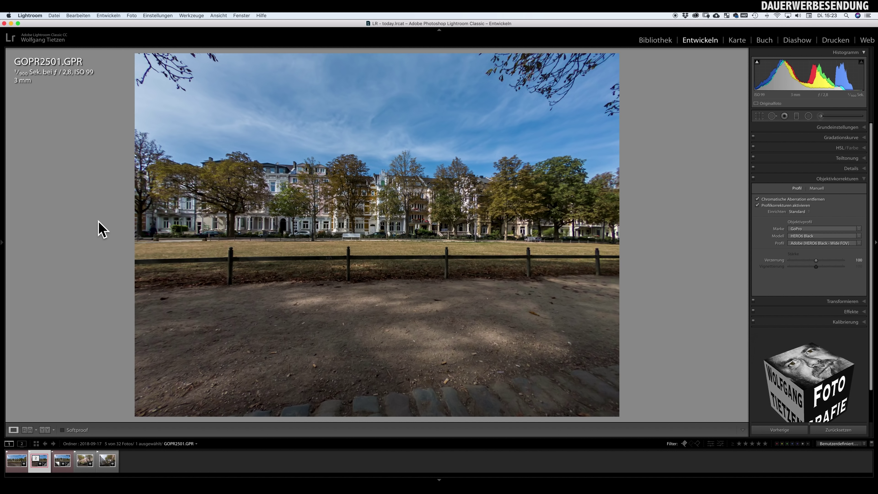
pyautogui.press('Left')
pyautogui.press('Right')
pyautogui.press('Left')
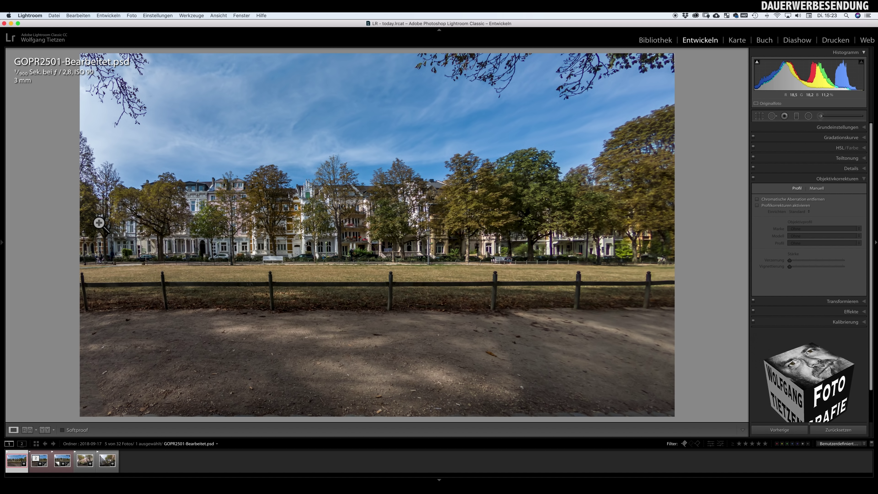
pyautogui.press('Right')
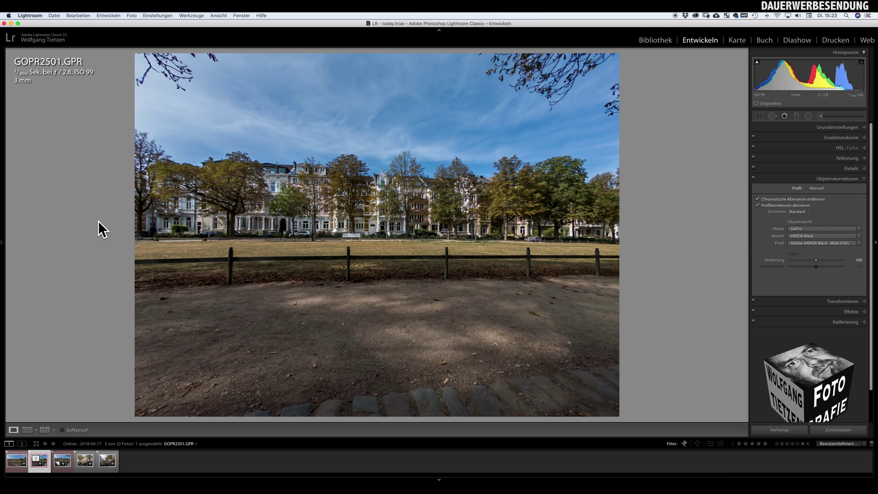
pyautogui.press('Left')
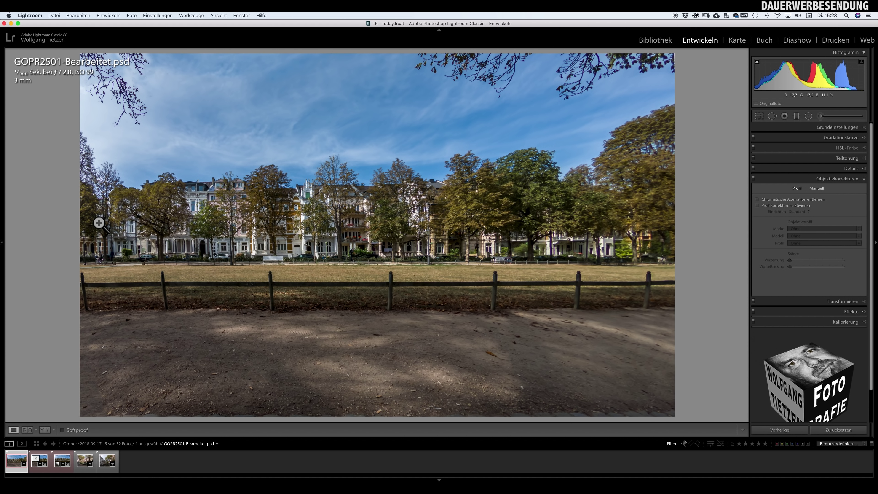
# Switch to full Lights Out mode so only the edited photo shows on black.
pyautogui.press('l')
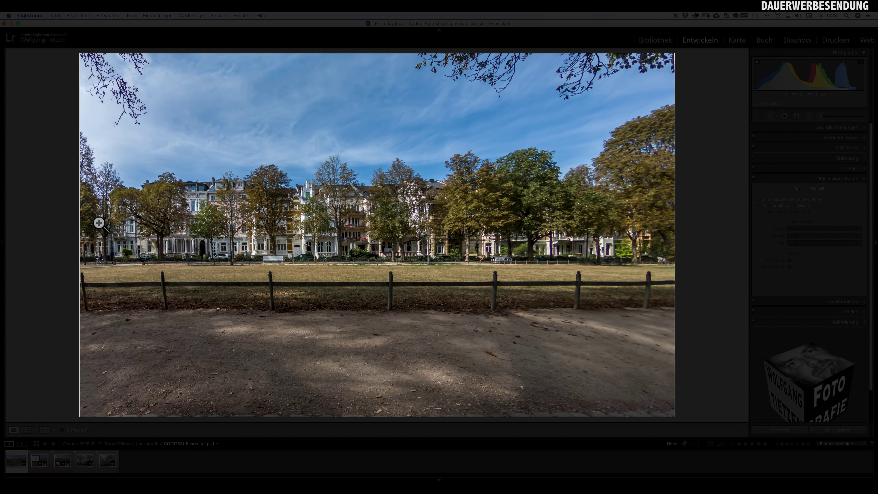
pyautogui.press('l')
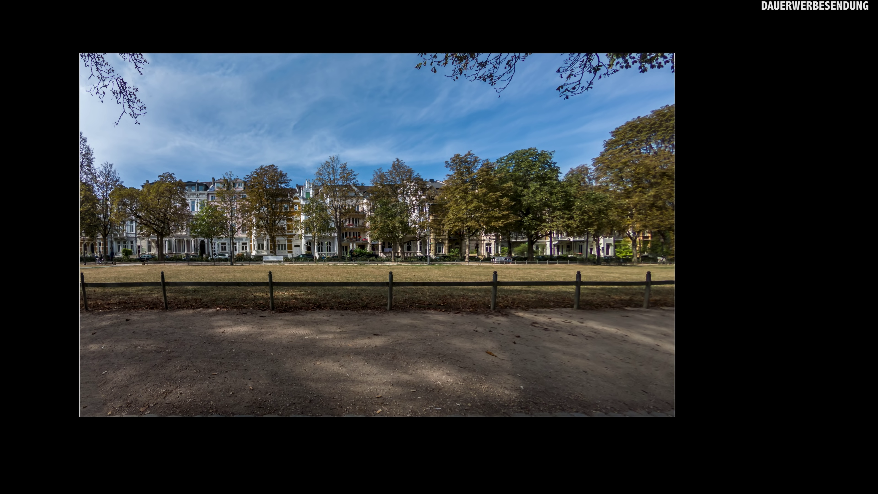